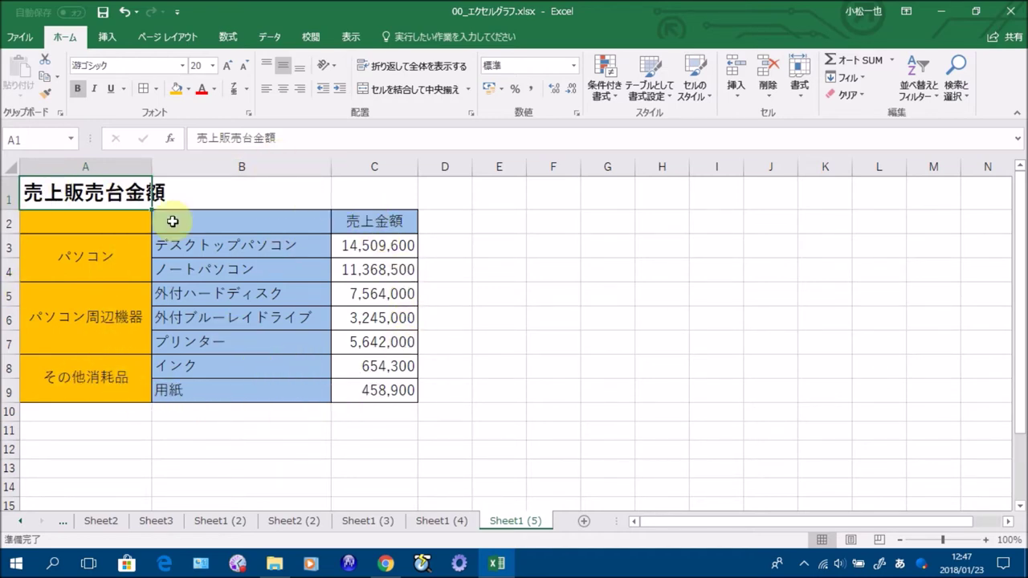
Step: Point out the categories パソコン, パソコン周辺機器, その他消耗品 and products like デスクトップパソコン in the table
left_click(106, 271)
left_click(105, 325)
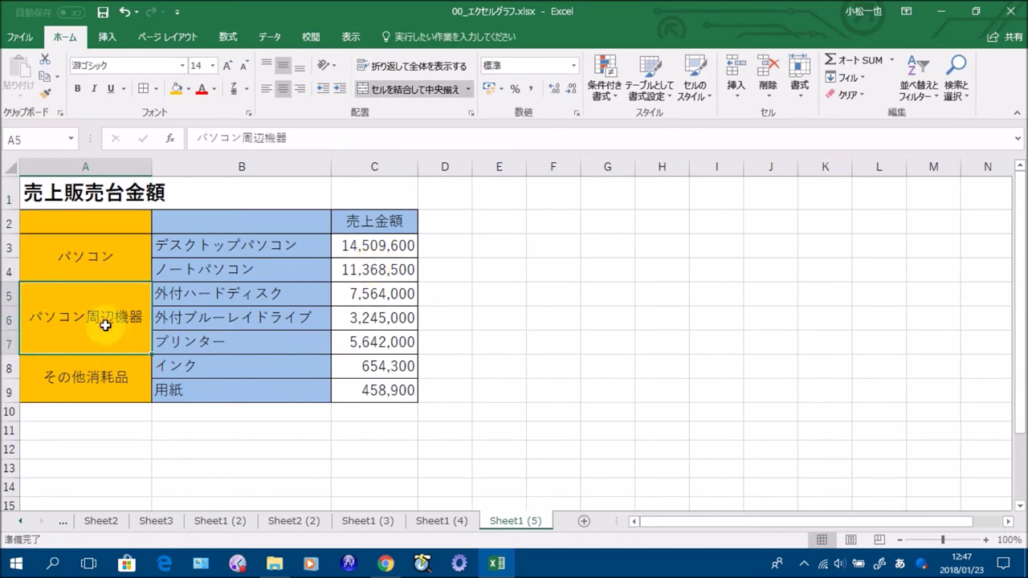
left_click(101, 389)
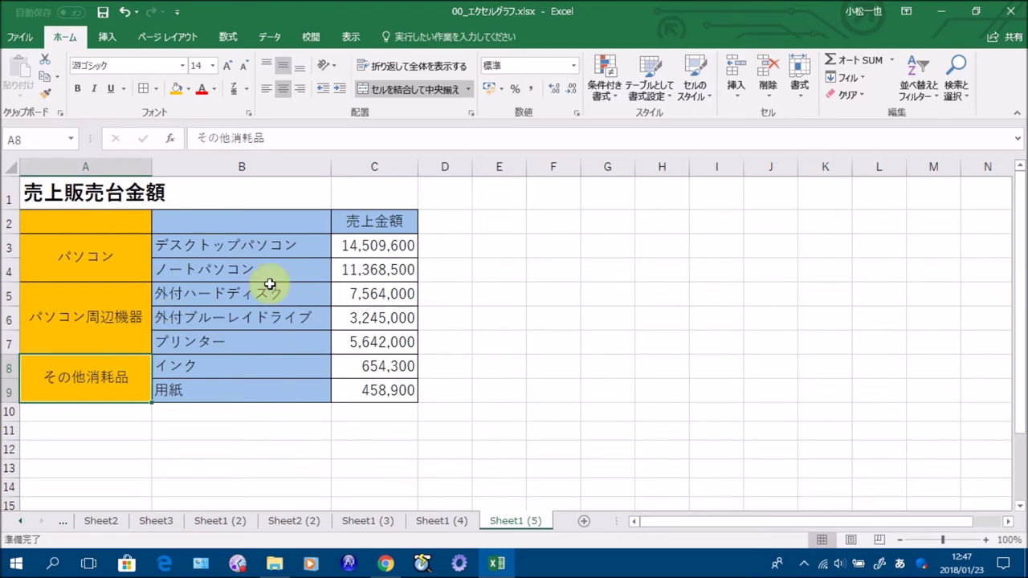
left_click(260, 249)
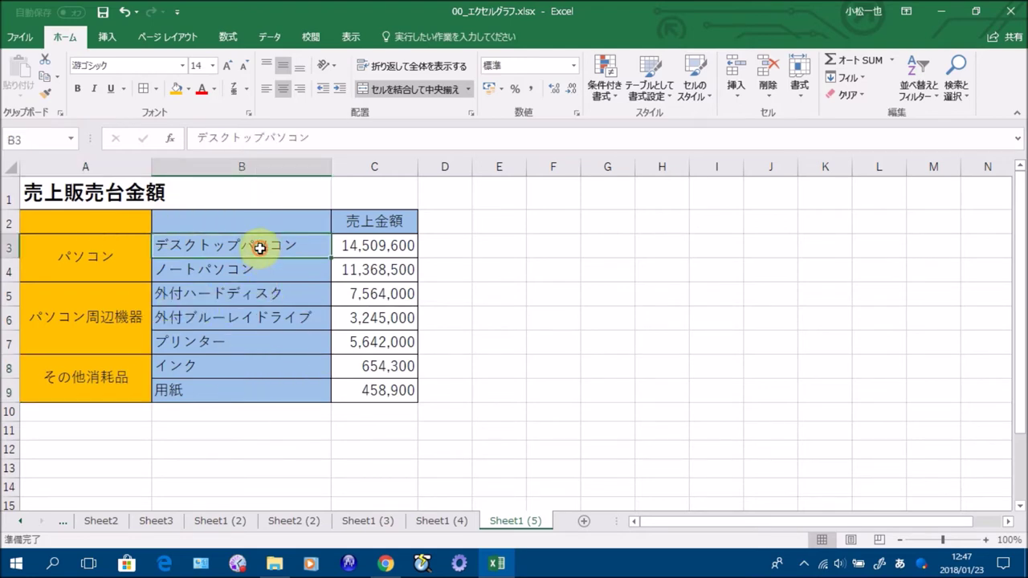
left_click(240, 268)
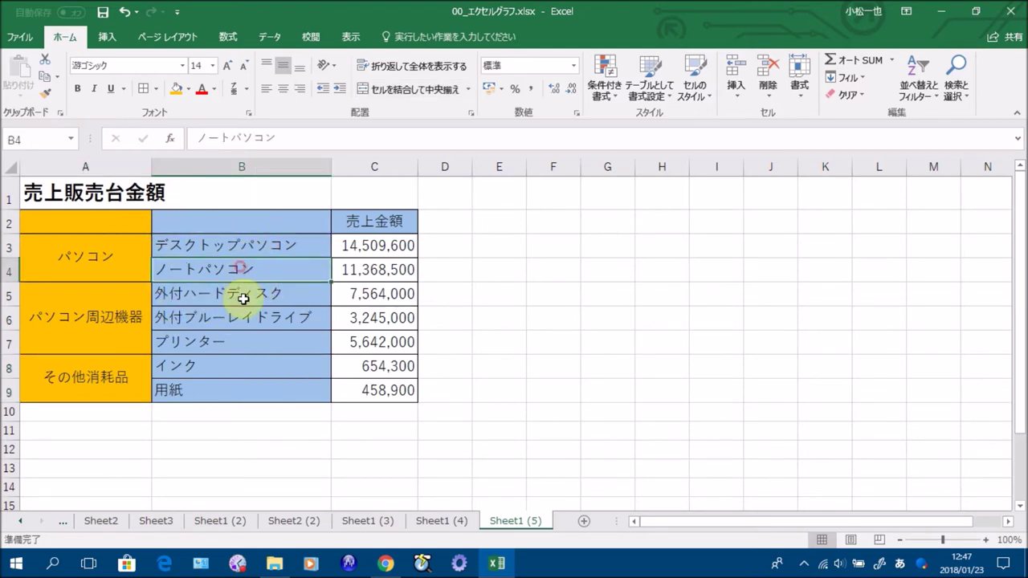
left_click(243, 298)
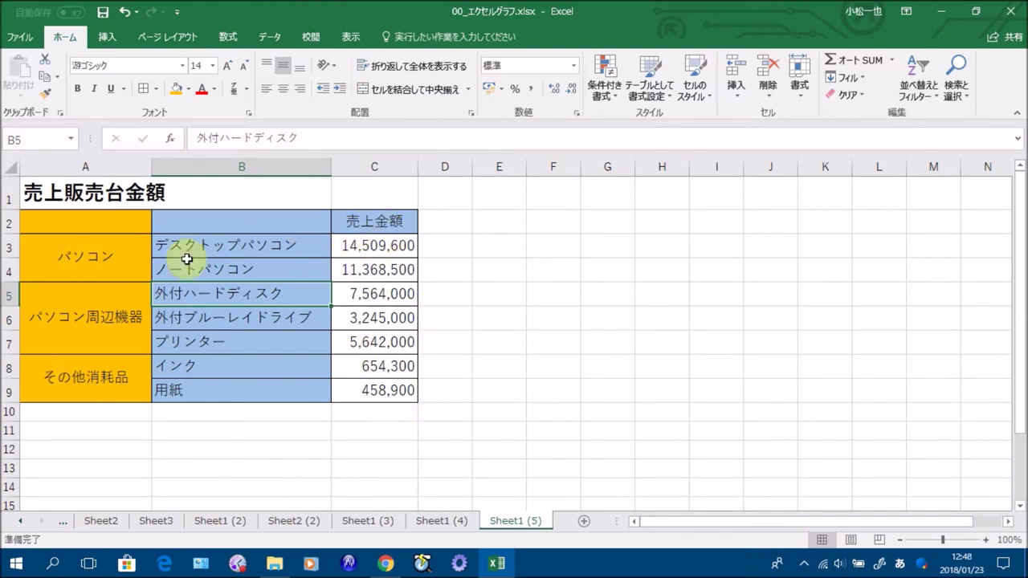
Step: Build a Treemap hierarchy chart from the sales table range A2:C9
left_click_drag(113, 224, 380, 376)
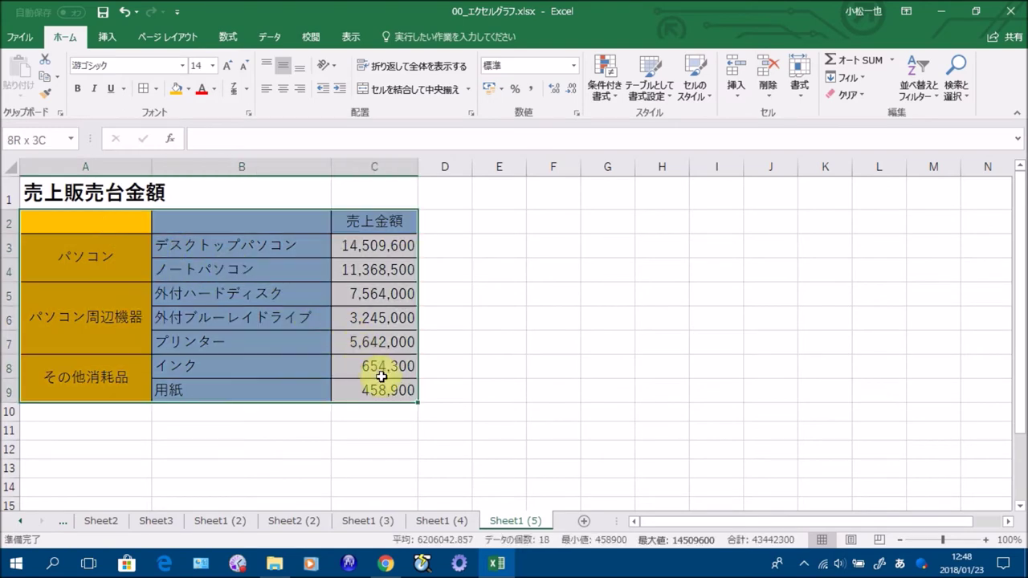
left_click(108, 38)
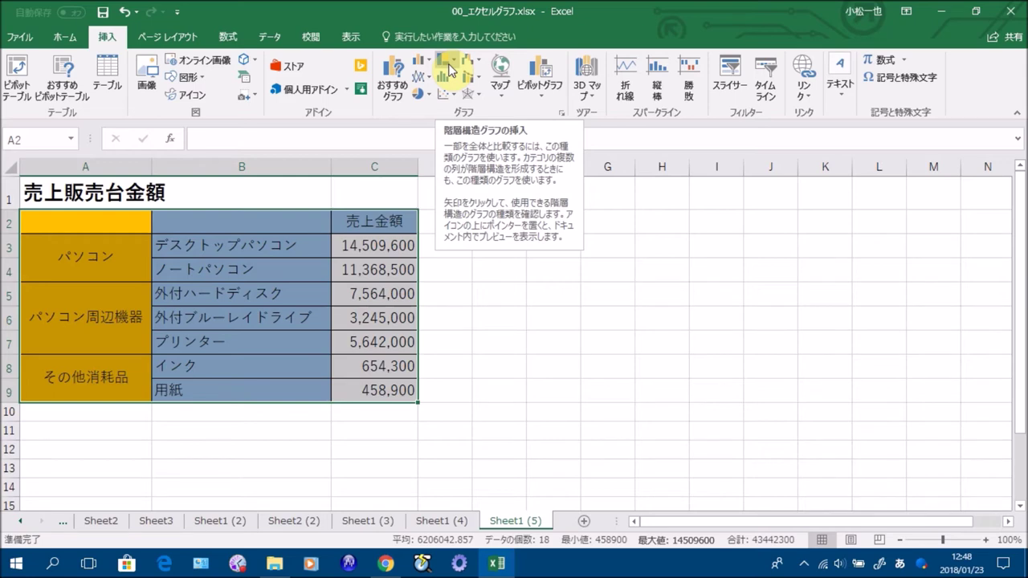
left_click(448, 65)
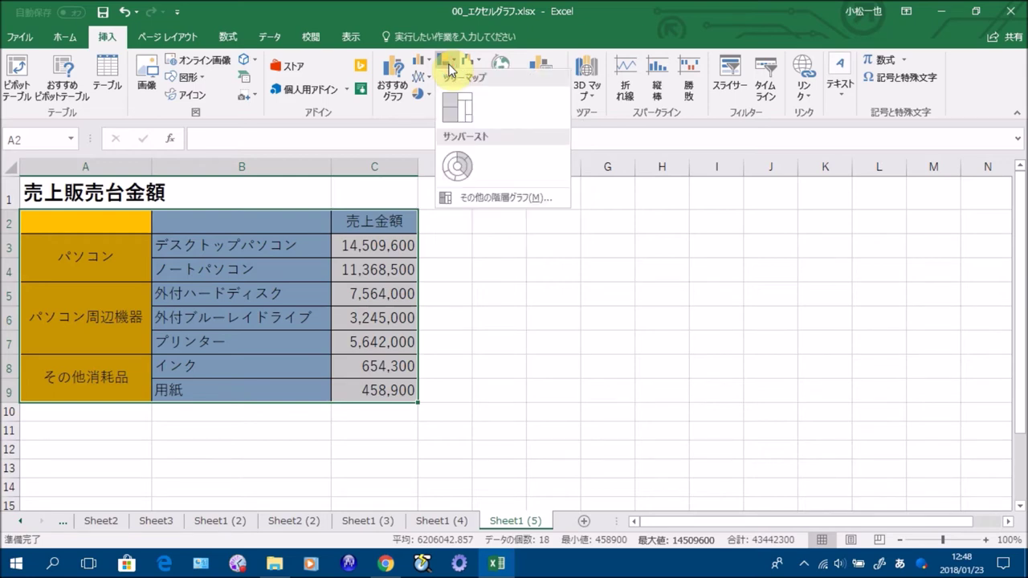
left_click(464, 121)
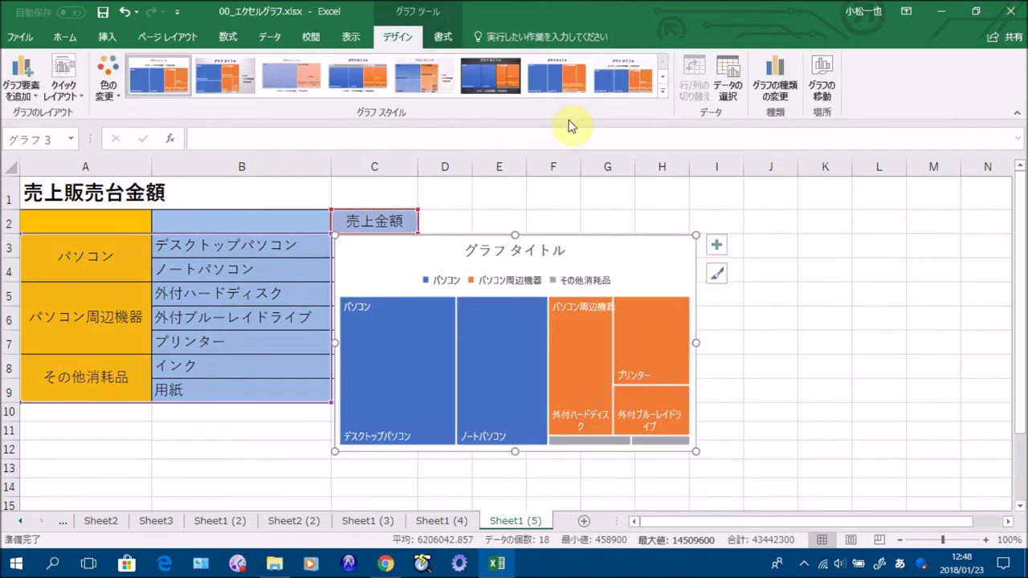
Step: Move the treemap beside the sales table and enlarge it to span roughly columns B to K
left_click(578, 245)
left_click_drag(637, 237, 762, 198)
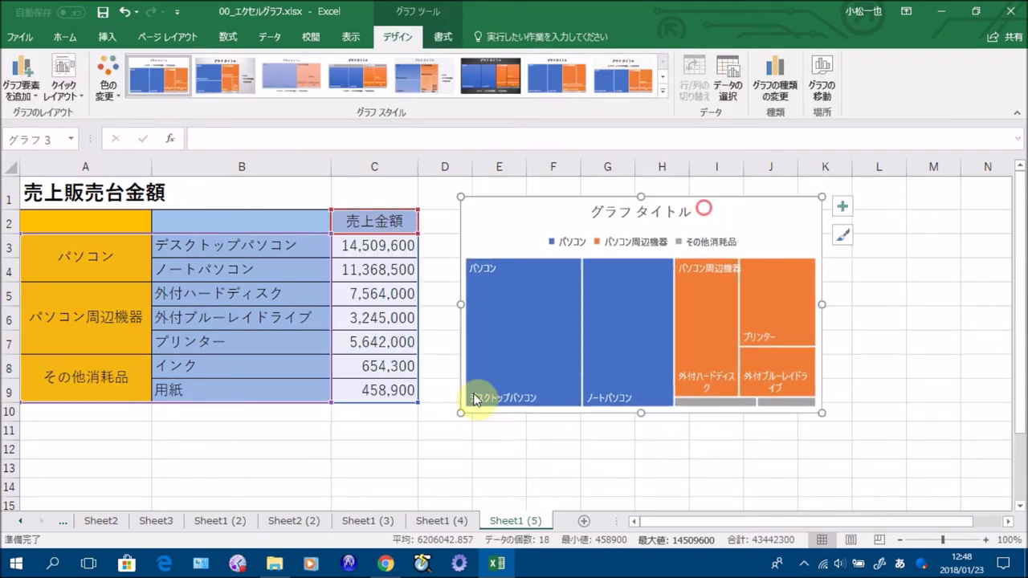
left_click_drag(462, 414, 241, 493)
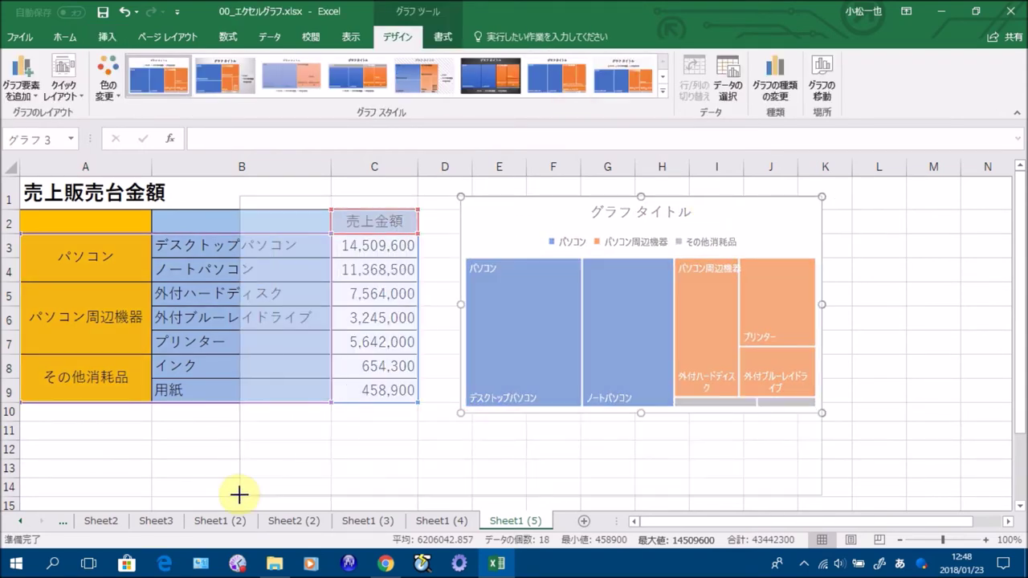
left_click_drag(822, 197, 835, 187)
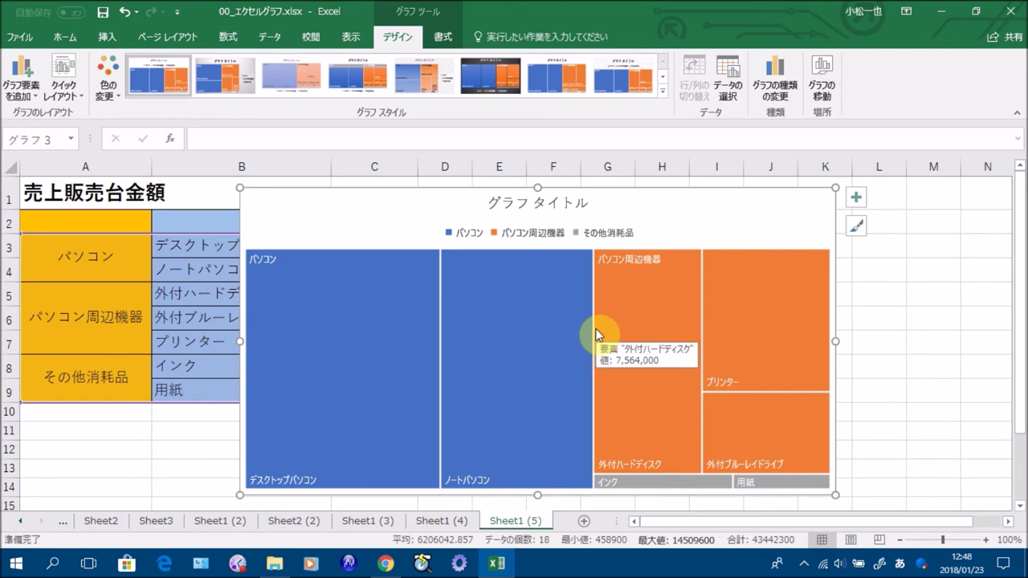
mouse_move(406, 389)
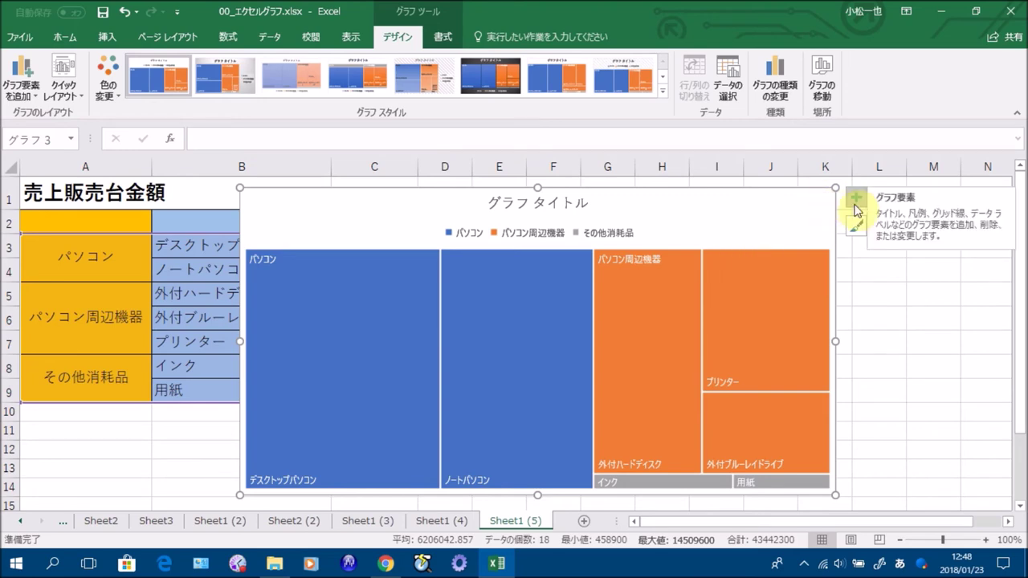
Step: Add the Value option to the treemap data labels, showing e.g. プリンター, 5,642,000
left_click(856, 206)
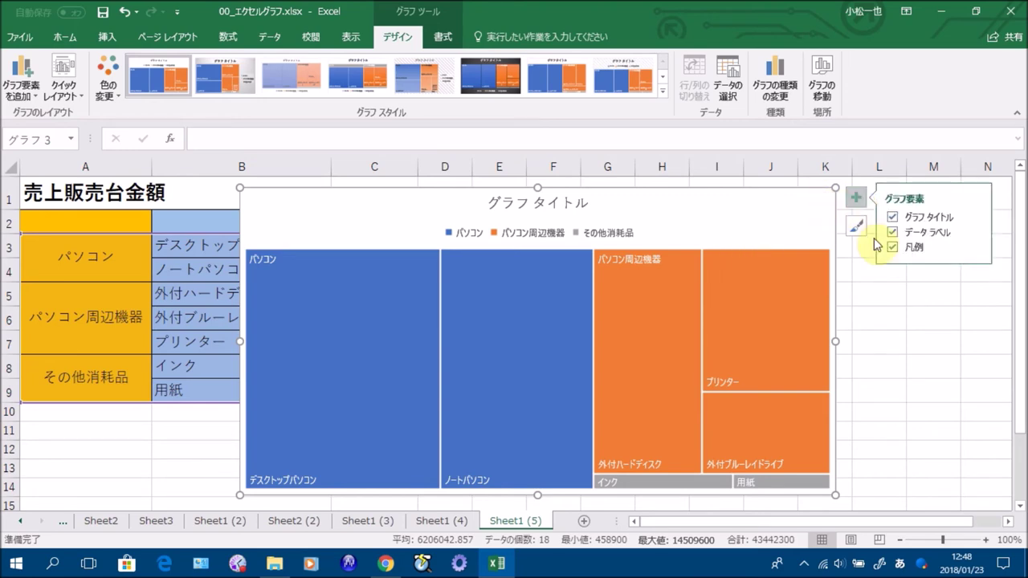
left_click(976, 235)
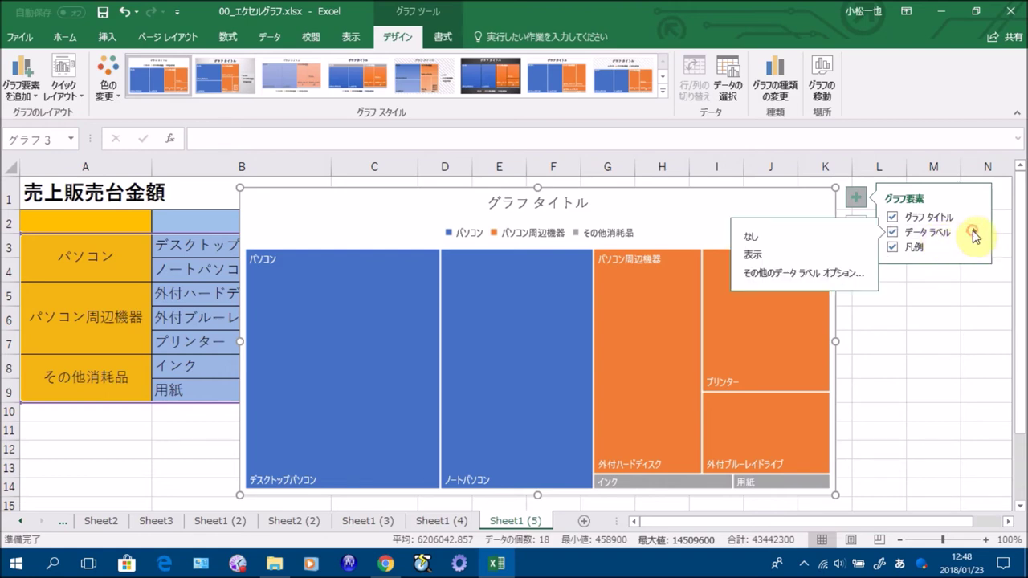
left_click(827, 274)
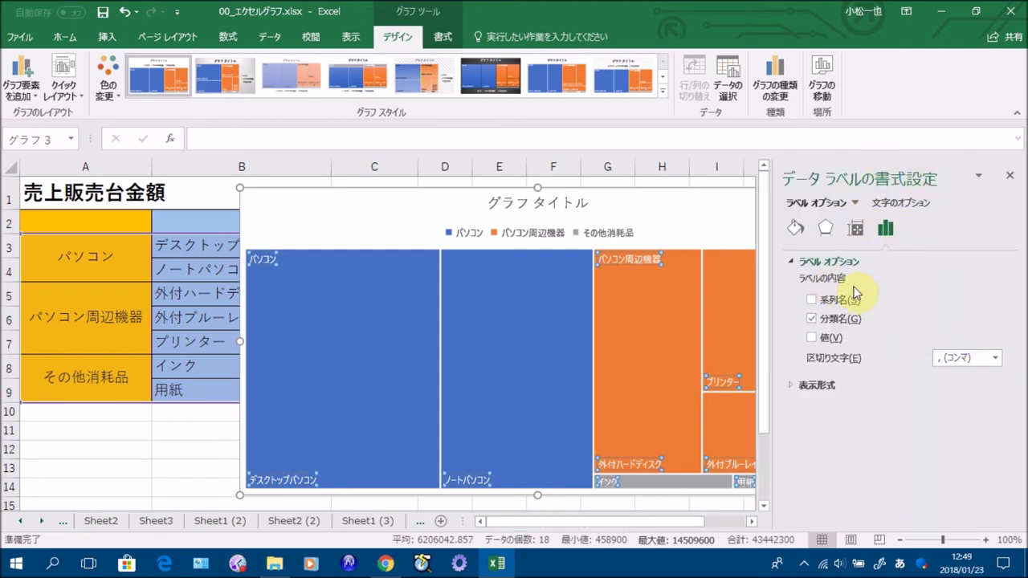
left_click(812, 339)
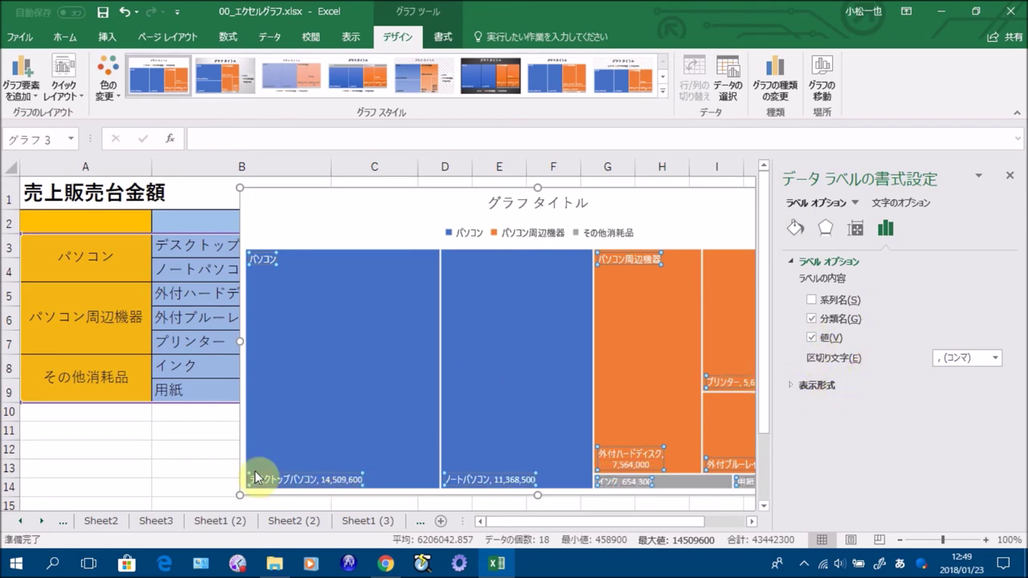
left_click(1009, 181)
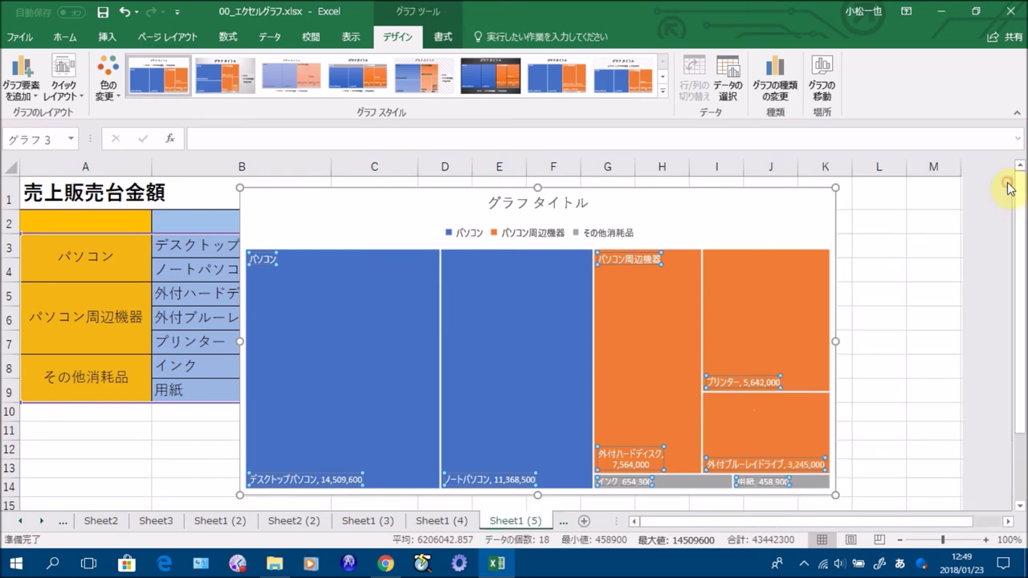
left_click(915, 358)
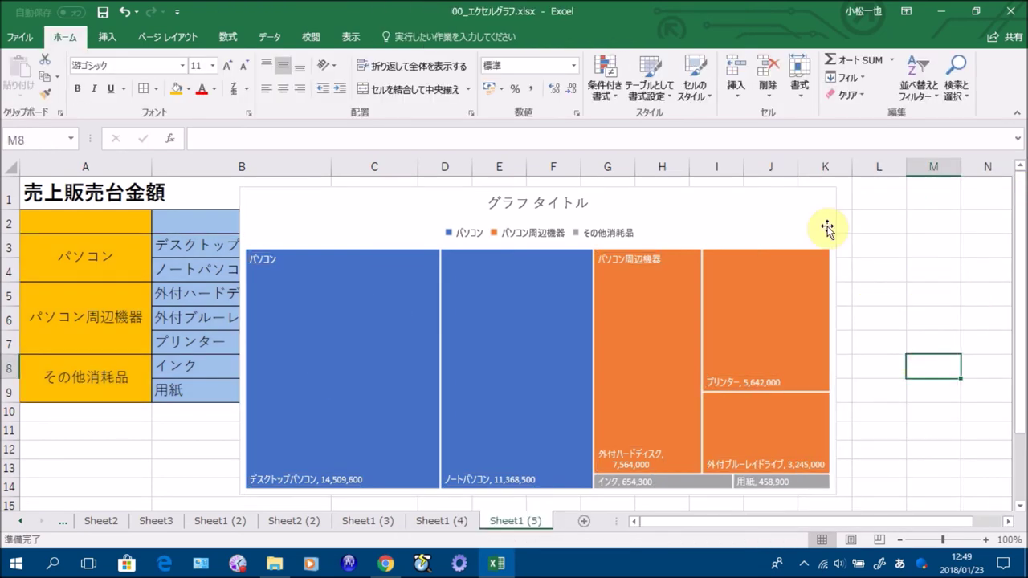